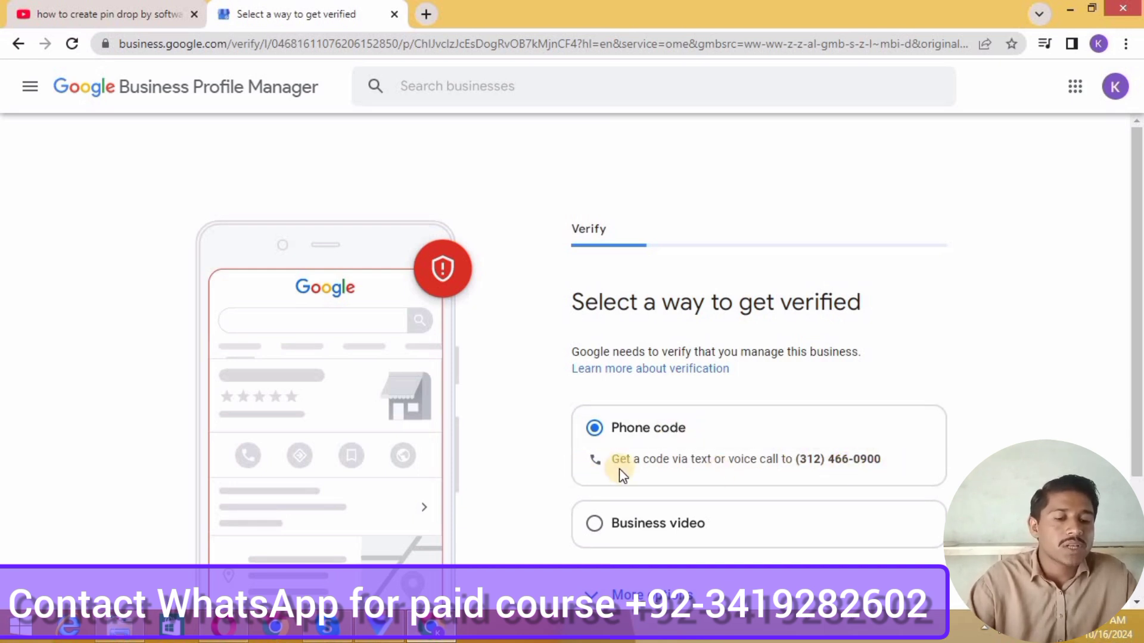
Leave the verification step and go back to the 'Get your business on Google' page
{"action": "scroll", "coordinate": [620, 469], "scroll_direction": "down", "scroll_amount": 1}
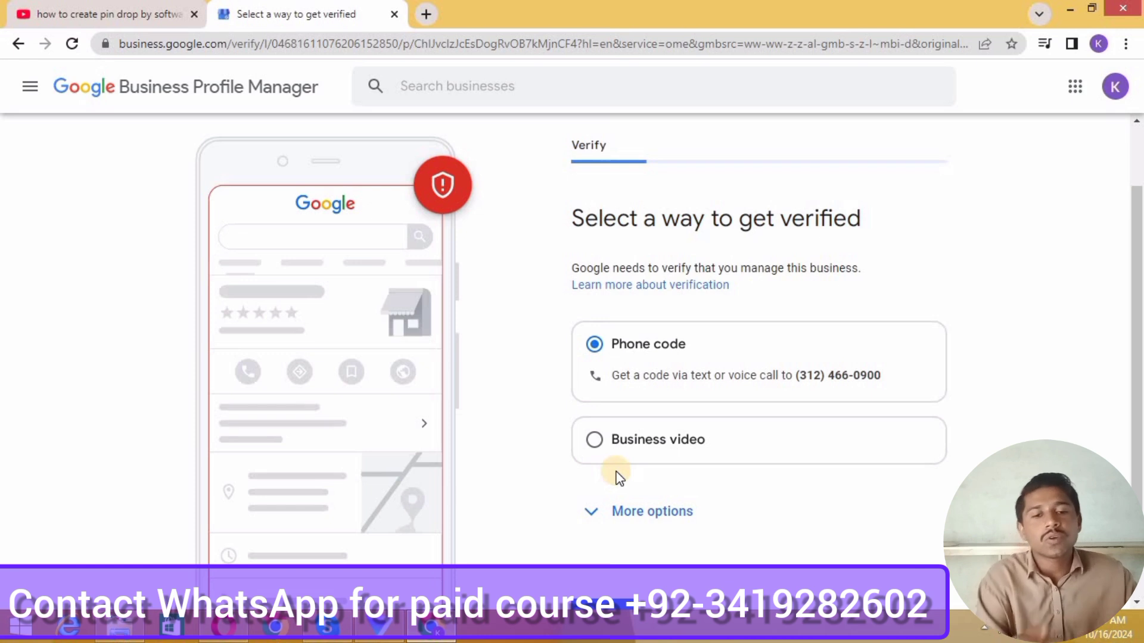
{"action": "scroll", "coordinate": [370, 101], "scroll_direction": "up", "scroll_amount": 2}
{"action": "left_click", "coordinate": [15, 43]}
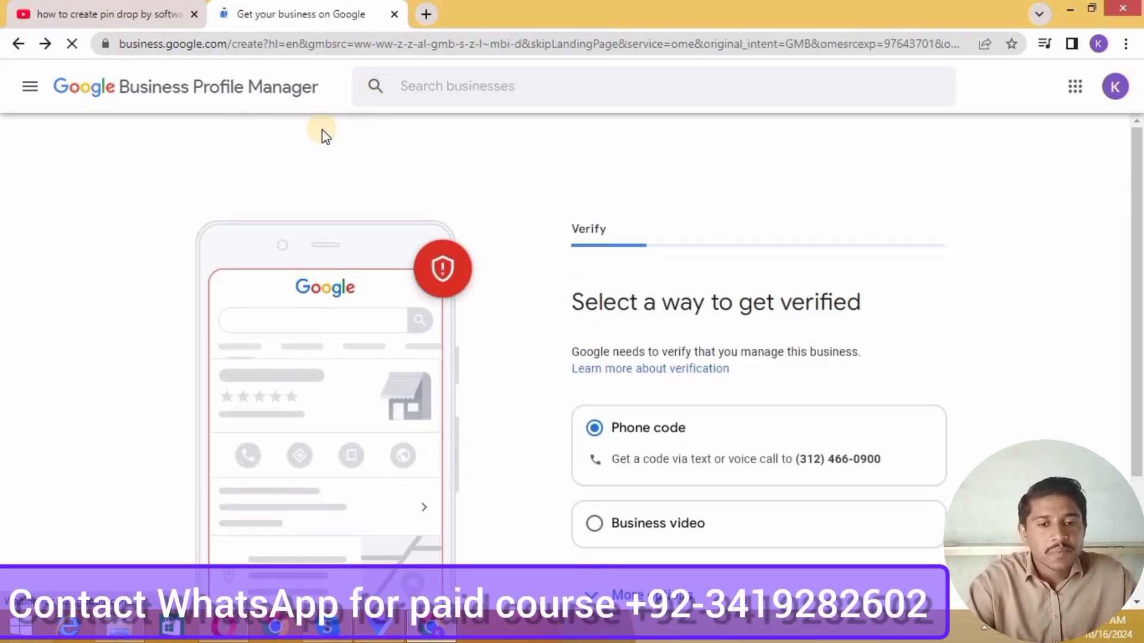
Search 'softwa' in the Business name field and select the existing MRI Software listing
{"action": "left_click", "coordinate": [686, 292]}
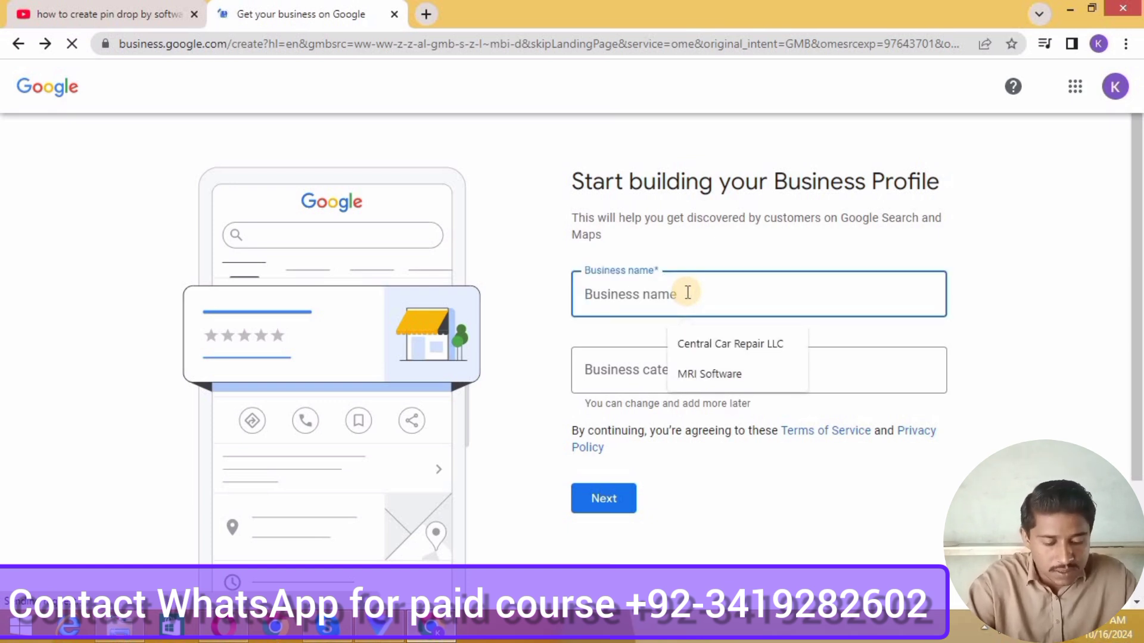
{"action": "type", "text": "softwa"}
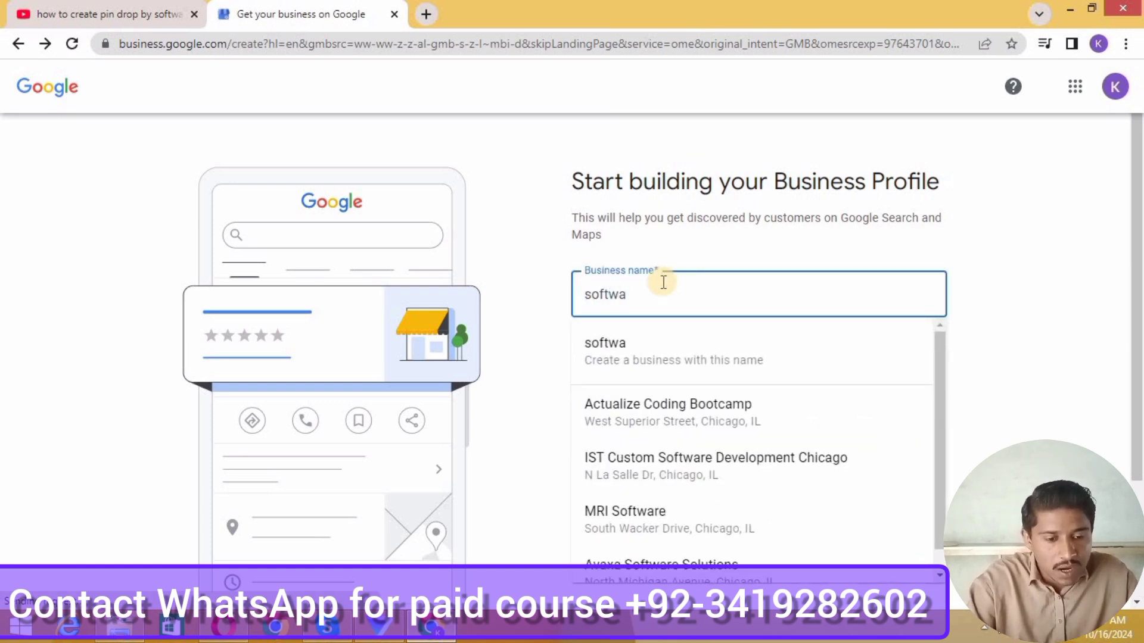
{"action": "scroll", "coordinate": [673, 432], "scroll_direction": "down", "scroll_amount": 3}
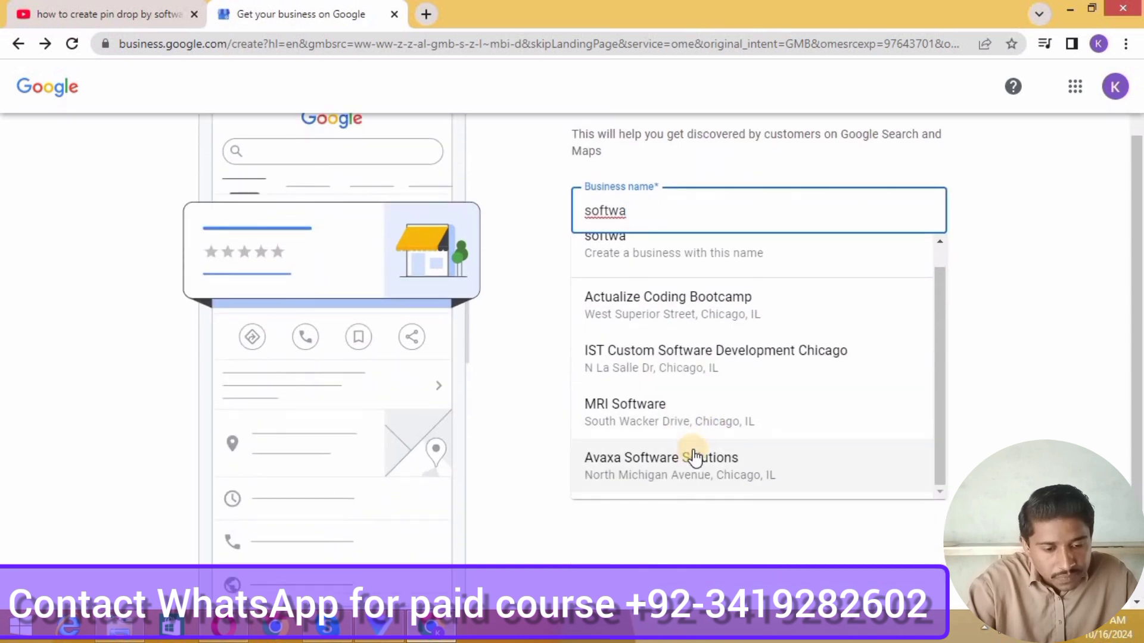
{"action": "left_click", "coordinate": [642, 411]}
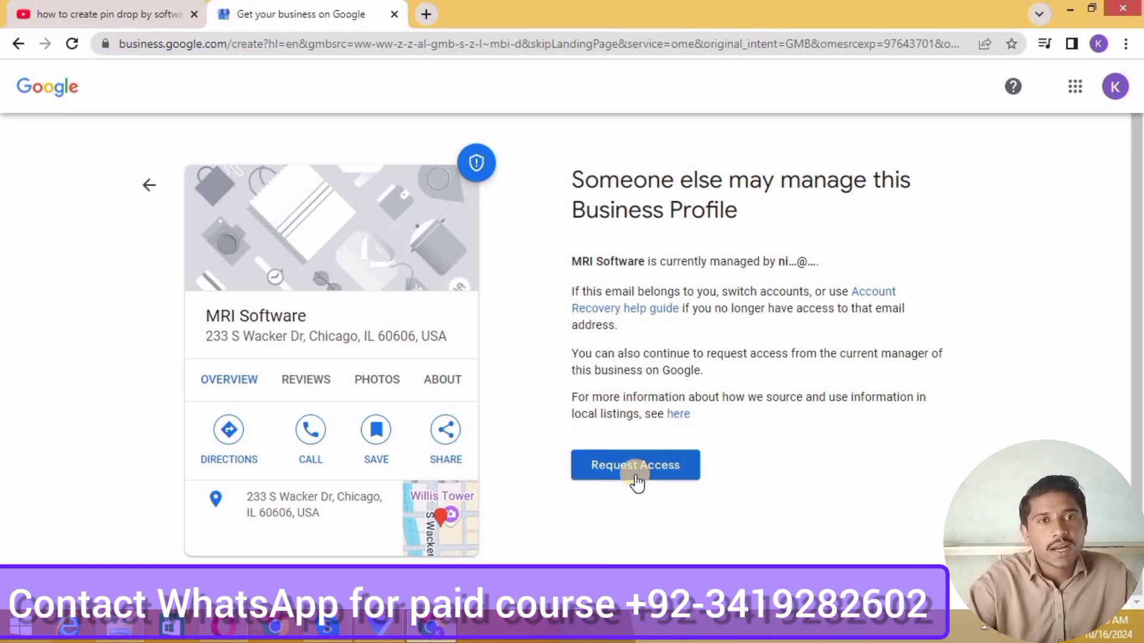
Request access to MRI Software with Ownership access level and Owner relationship
{"action": "left_click", "coordinate": [635, 475]}
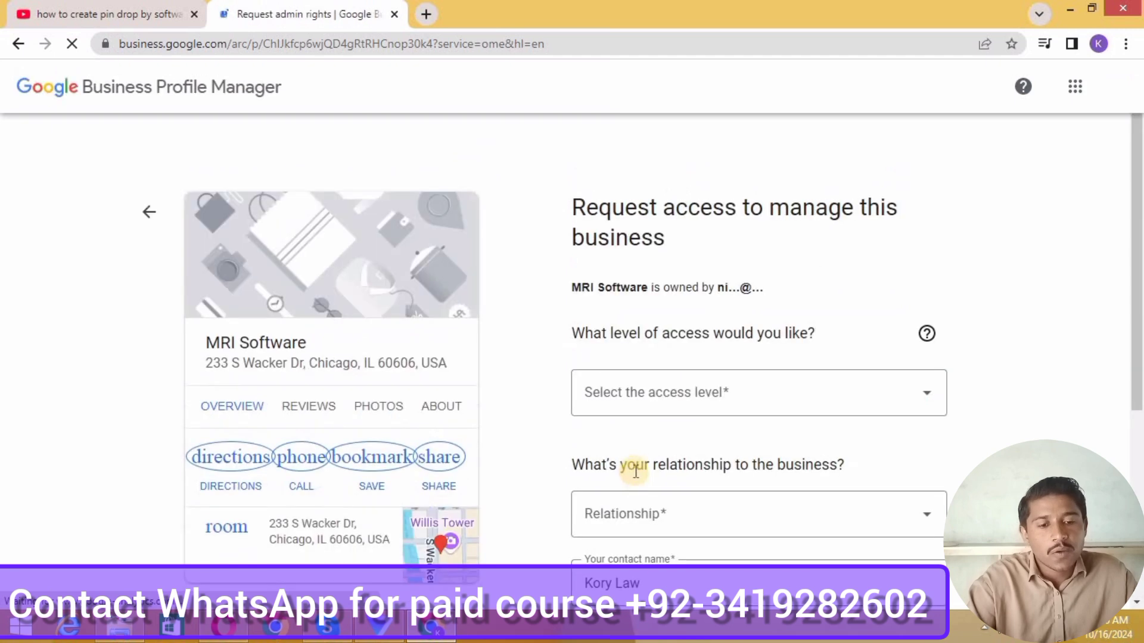
{"action": "left_click", "coordinate": [648, 399]}
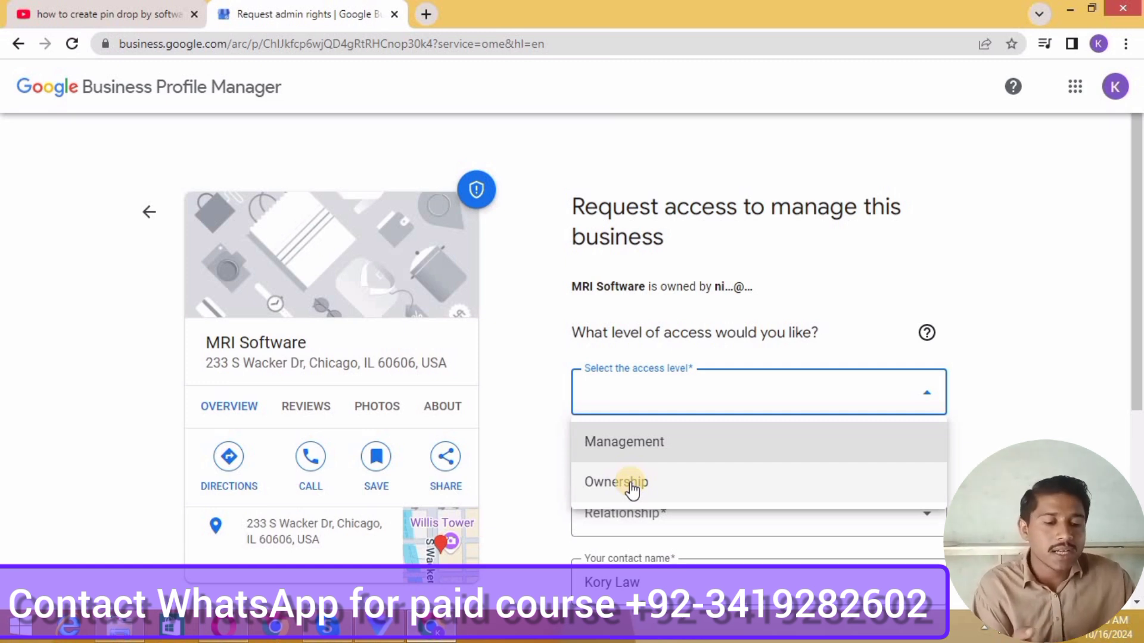
{"action": "left_click", "coordinate": [632, 488]}
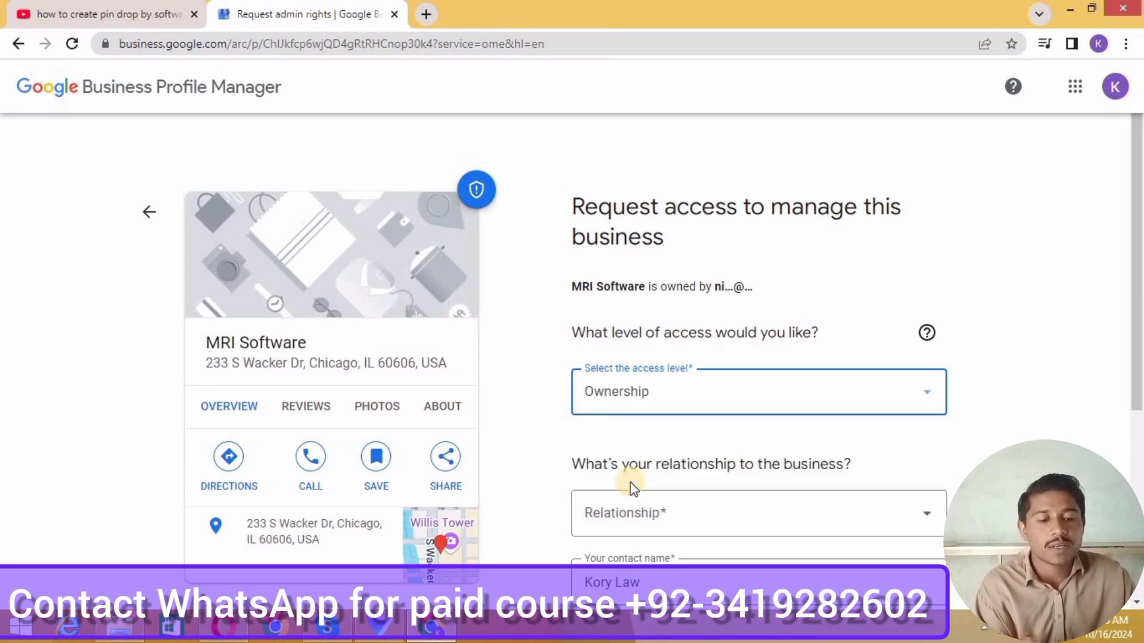
{"action": "scroll", "coordinate": [629, 483], "scroll_direction": "down", "scroll_amount": 1}
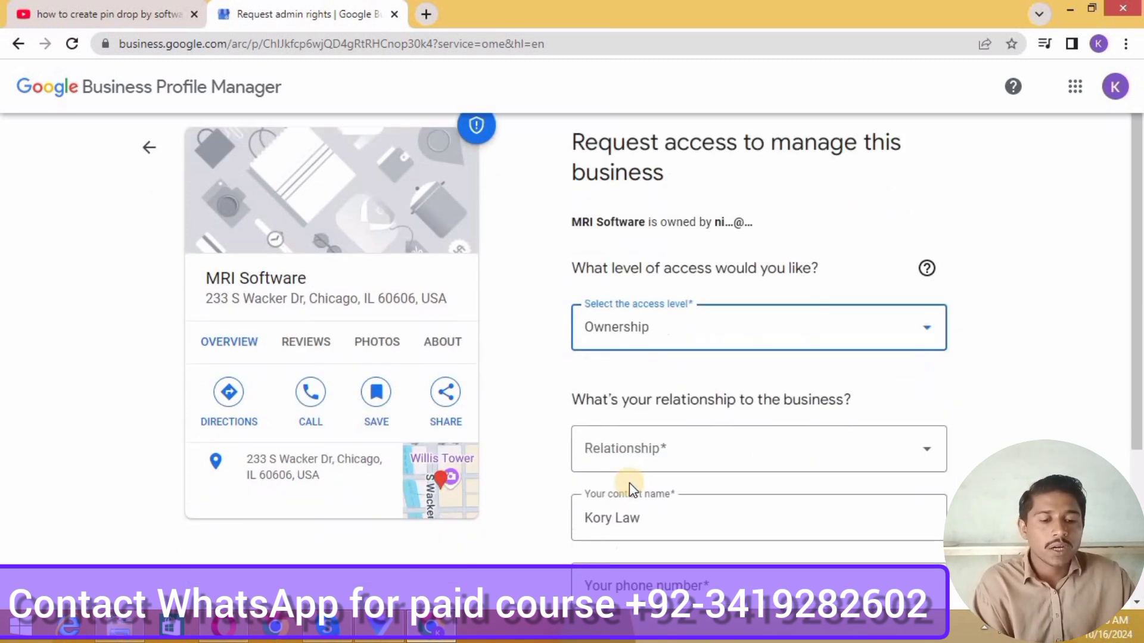
{"action": "left_click", "coordinate": [667, 441]}
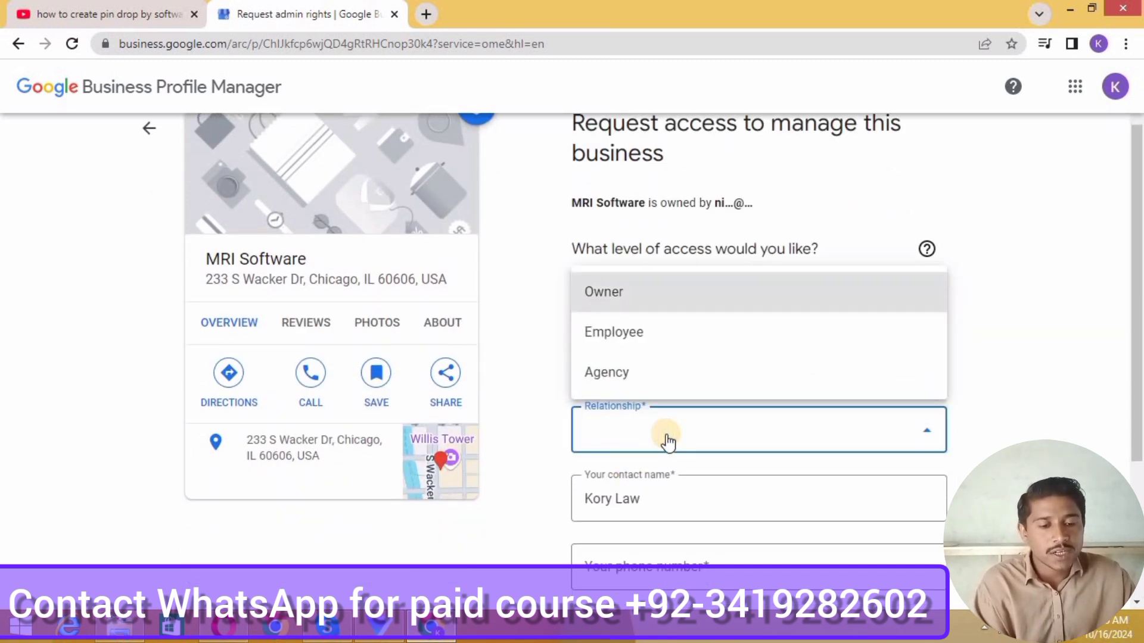
{"action": "left_click", "coordinate": [629, 301]}
Start the phone number with +1 and open a new browser tab
{"action": "scroll", "coordinate": [545, 447], "scroll_direction": "down", "scroll_amount": 2}
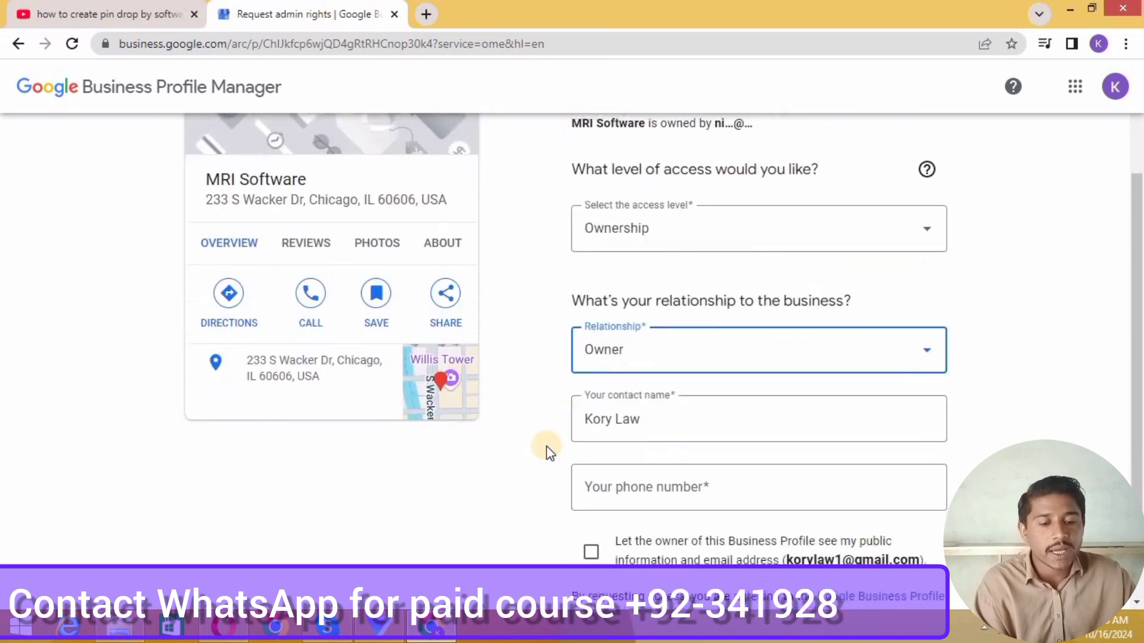
{"action": "scroll", "coordinate": [585, 442], "scroll_direction": "down", "scroll_amount": 1}
{"action": "left_click", "coordinate": [641, 337]}
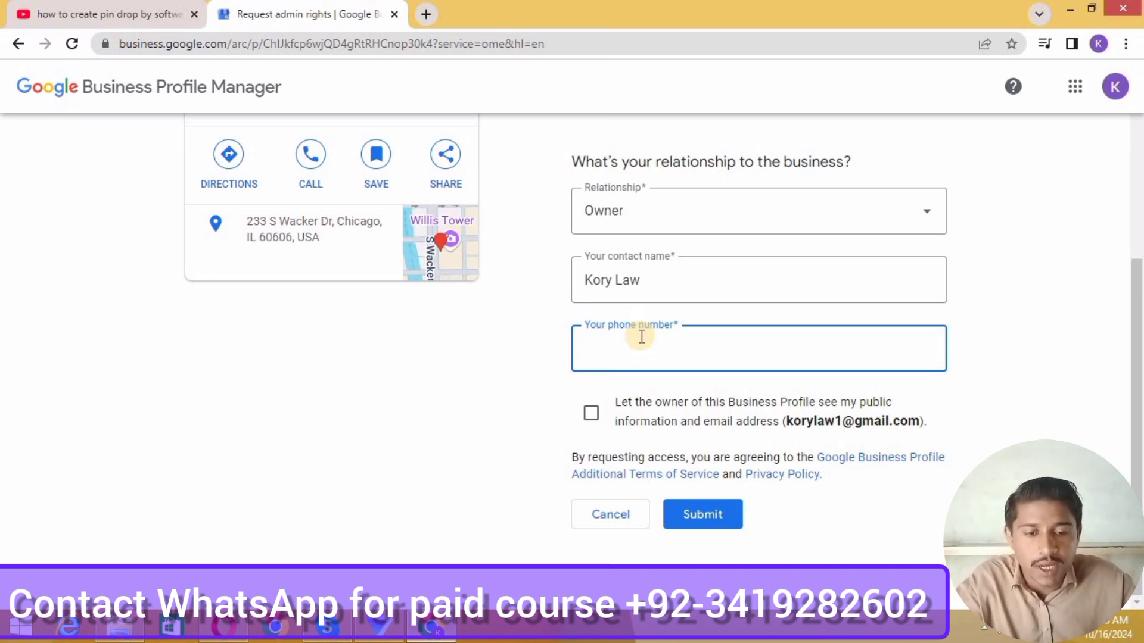
{"action": "type", "text": "+"}
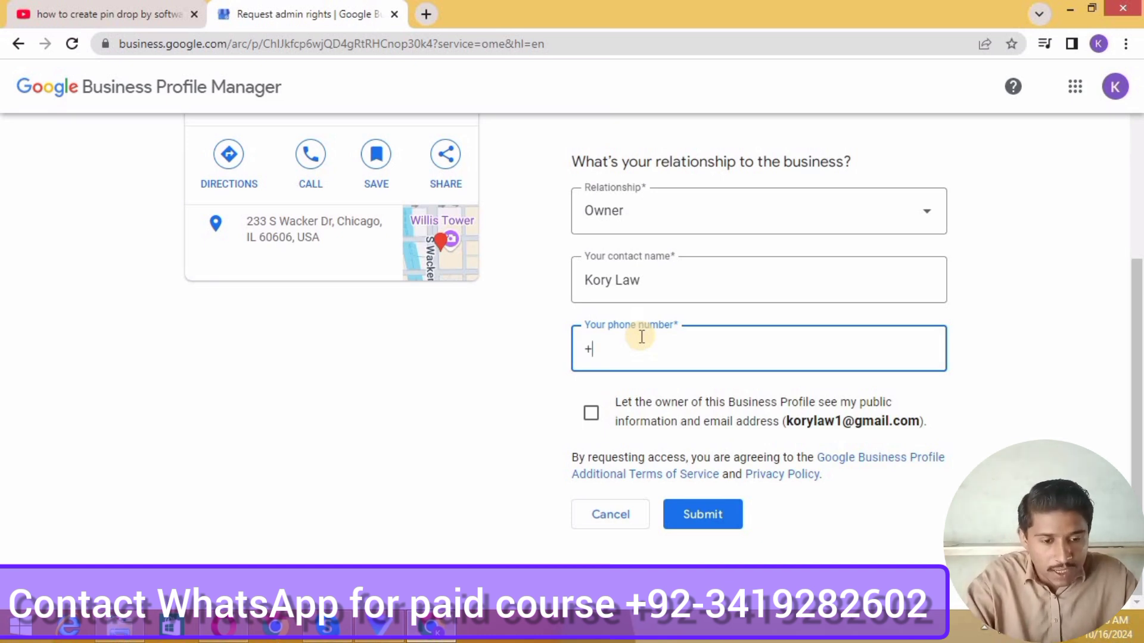
{"action": "type", "text": "1"}
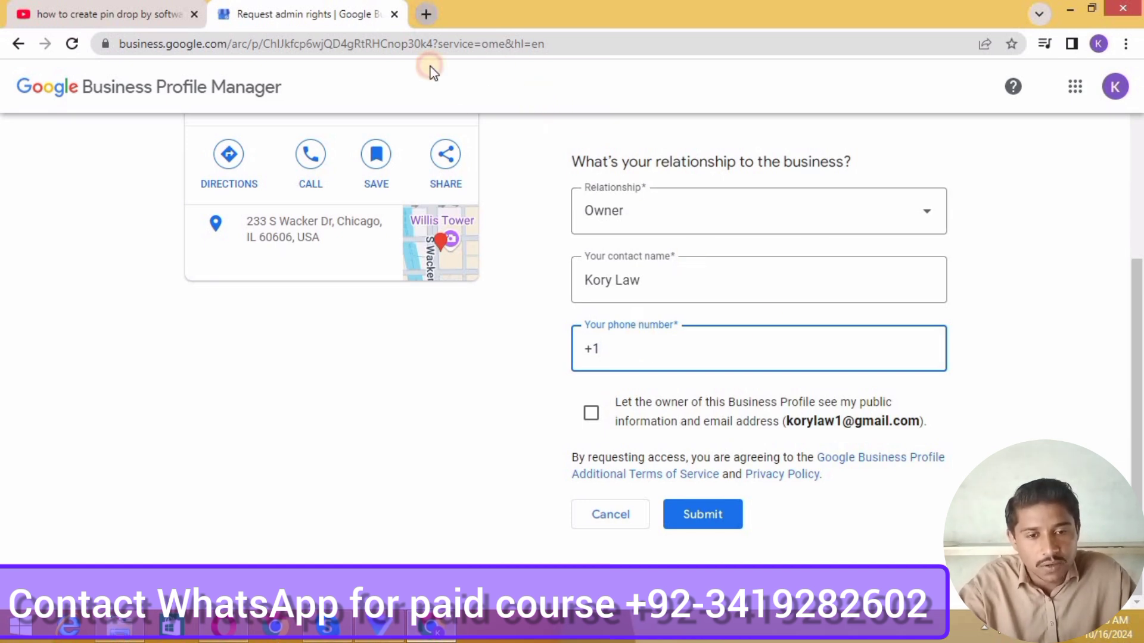
{"action": "key", "text": "ctrl+t"}
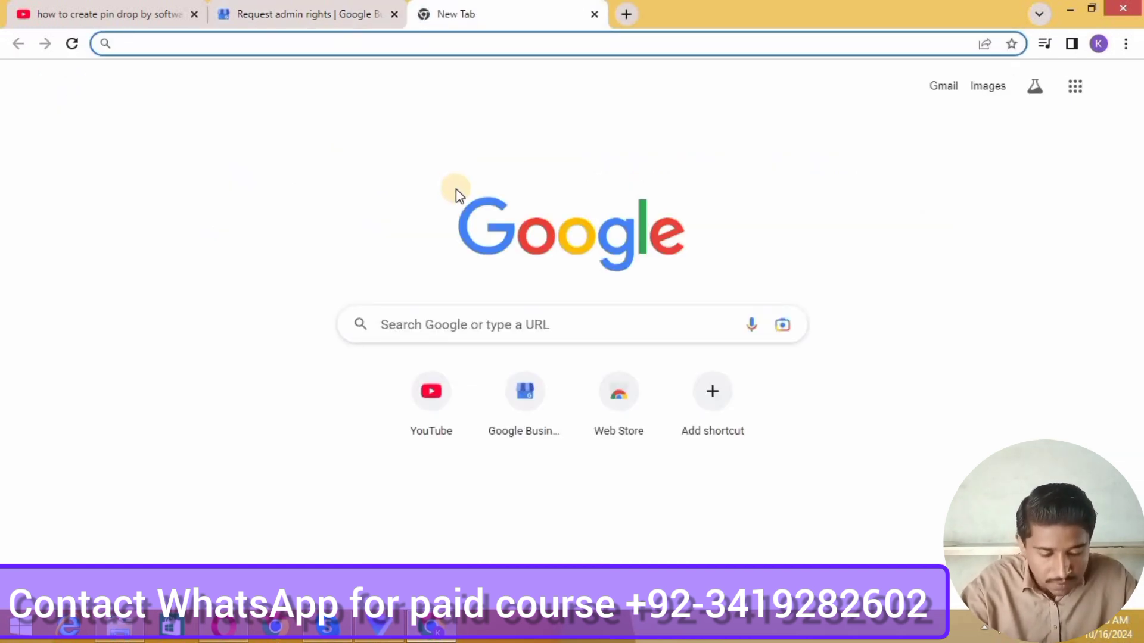
Copy the word 'Chicago' from the business address on the request form
{"action": "left_click", "coordinate": [330, 10]}
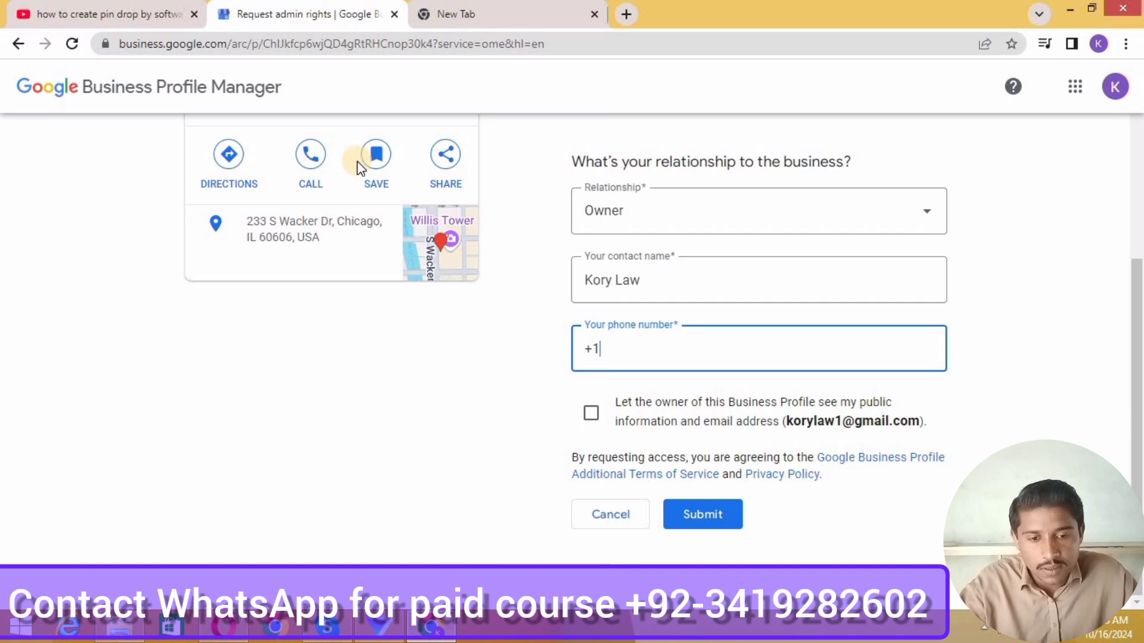
{"action": "triple_click", "coordinate": [355, 227]}
{"action": "left_click", "coordinate": [355, 225]}
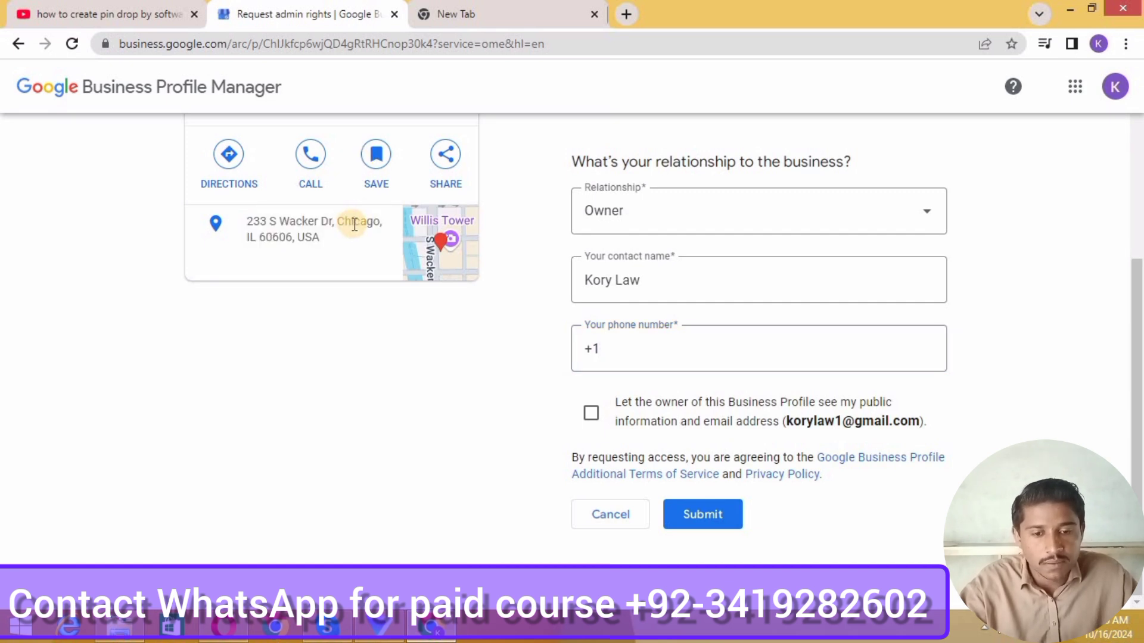
{"action": "double_click", "coordinate": [355, 225]}
{"action": "key", "text": "ctrl+c"}
Search Google for 'chicago area code', then return to the phone number field
{"action": "left_click", "coordinate": [467, 11]}
{"action": "key", "text": "ctrl+v"}
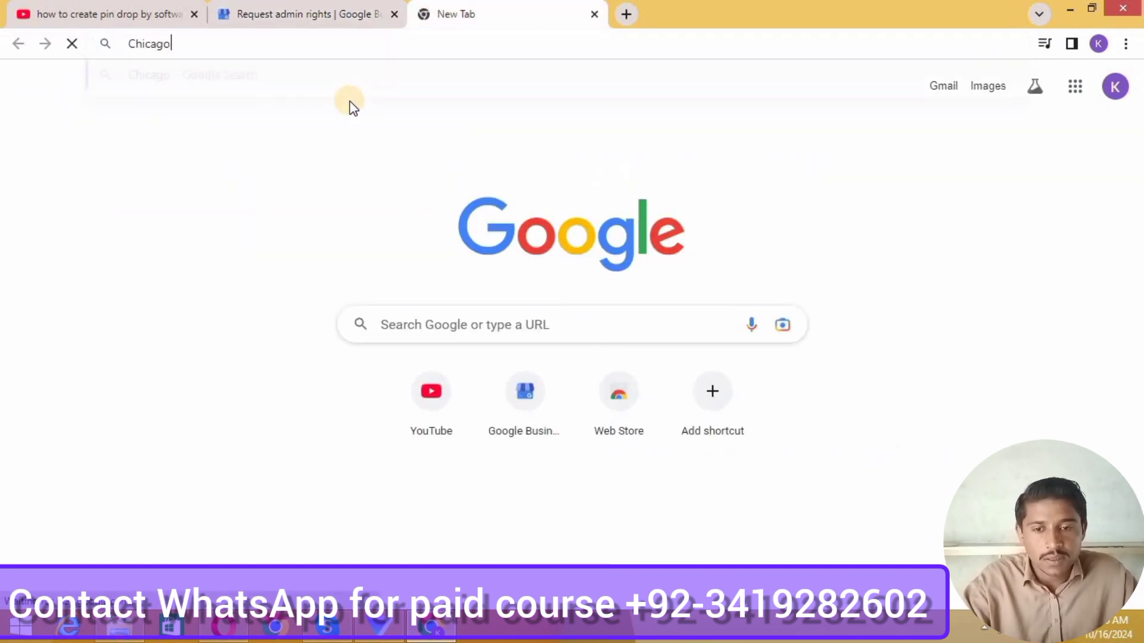
{"action": "type", "text": "ar"}
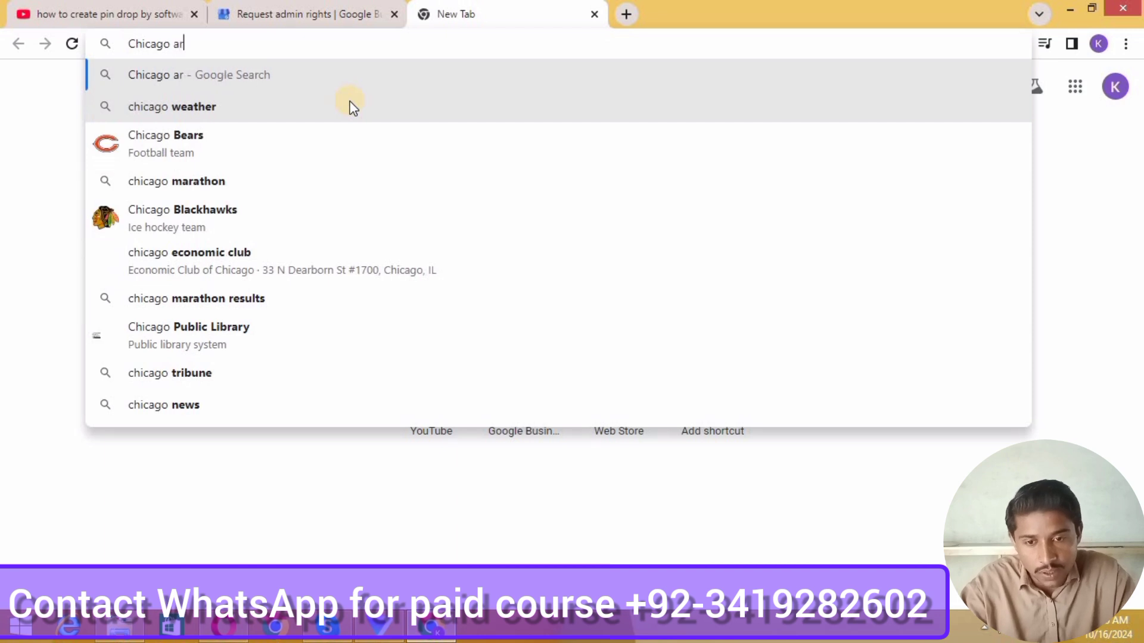
{"action": "type", "text": "ea code"}
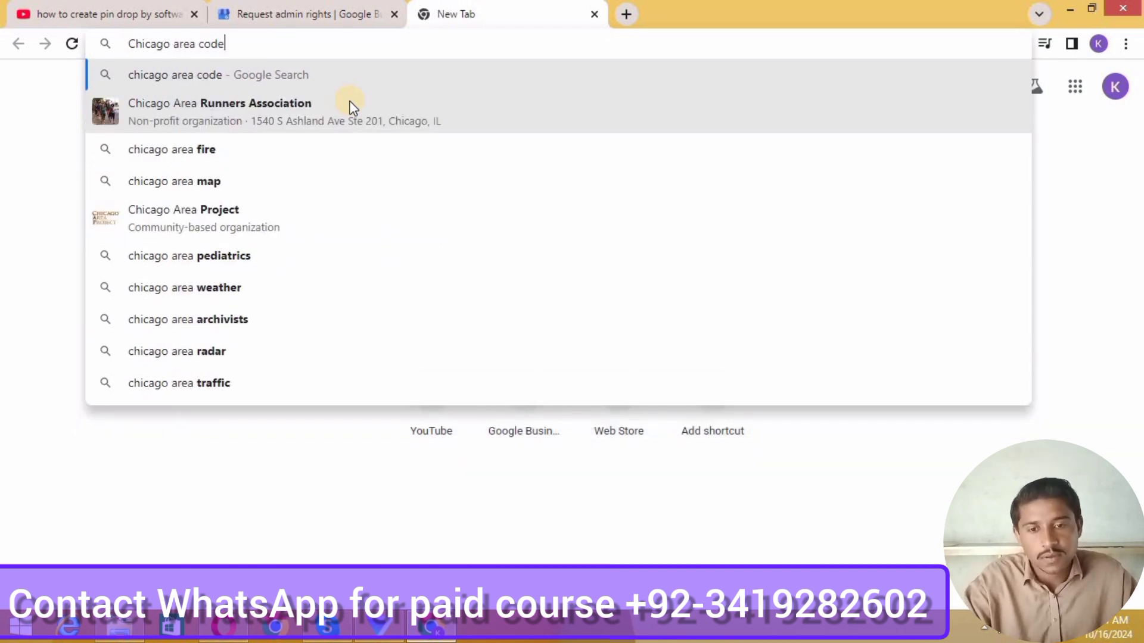
{"action": "key", "text": "Return"}
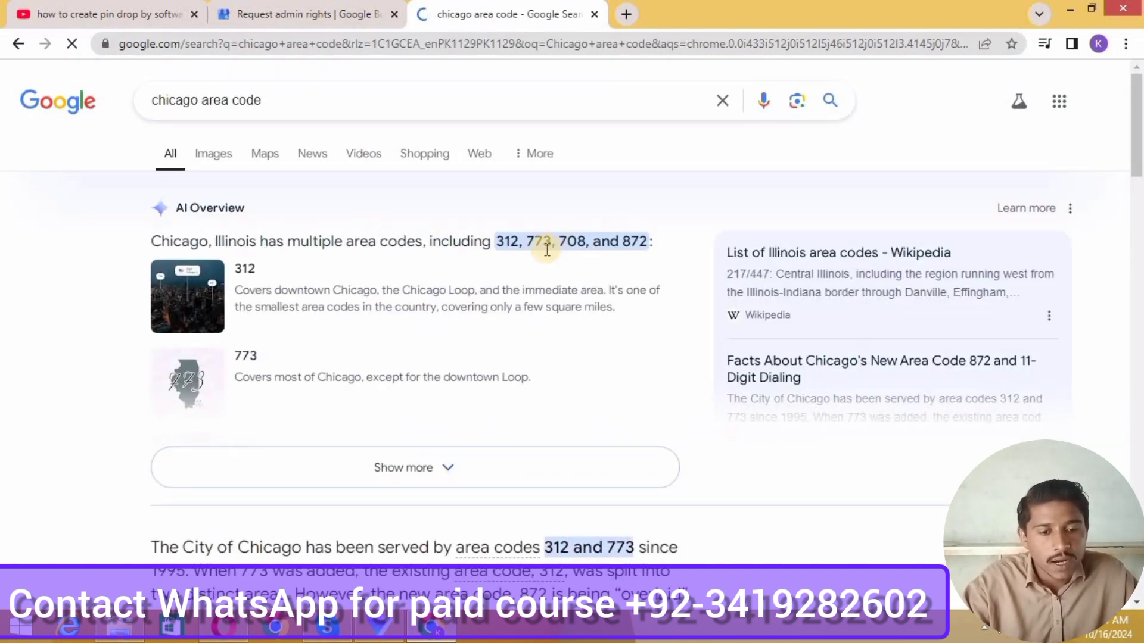
{"action": "left_click", "coordinate": [256, 13]}
{"action": "left_click", "coordinate": [647, 351]}
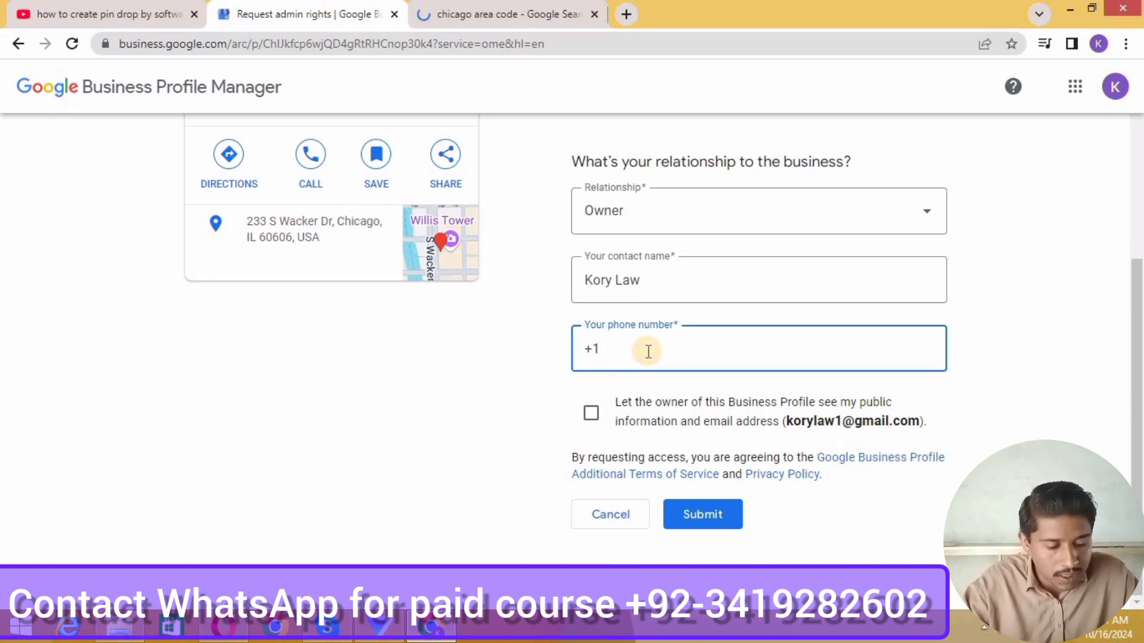
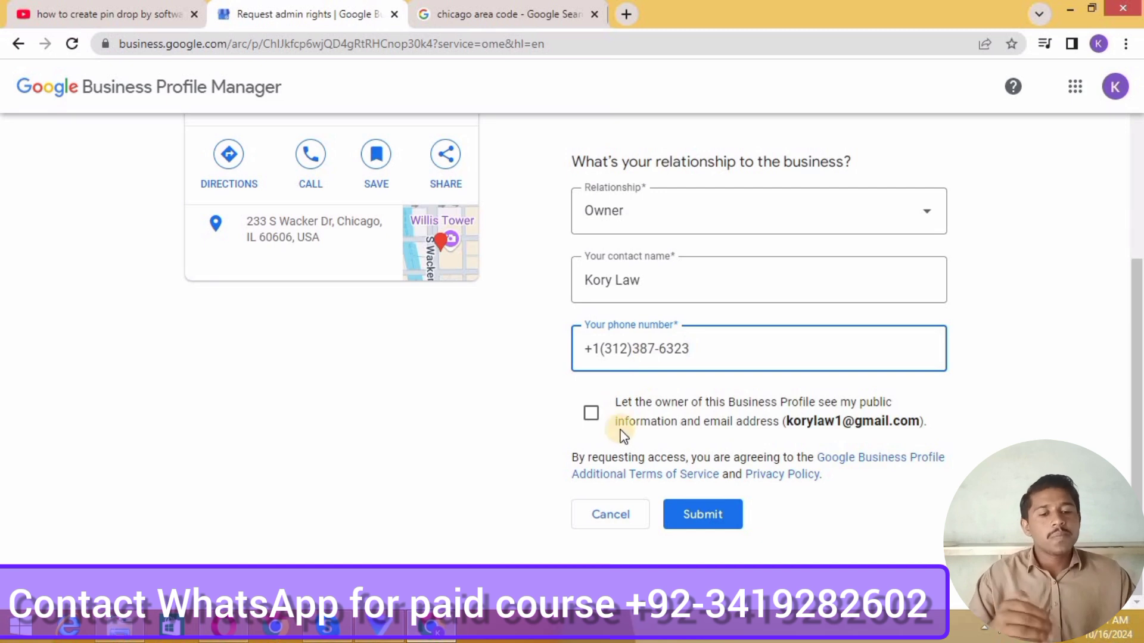
Finish the Chicago phone number, allow the owner to see contact details, and submit
{"action": "left_click", "coordinate": [587, 423]}
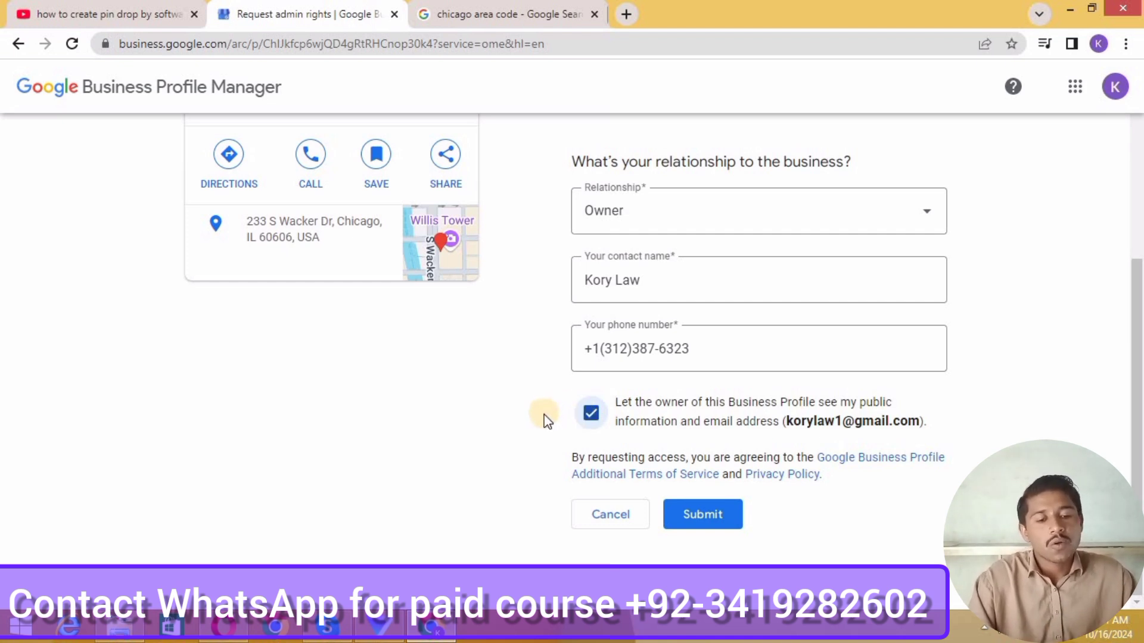
{"action": "left_click", "coordinate": [699, 507]}
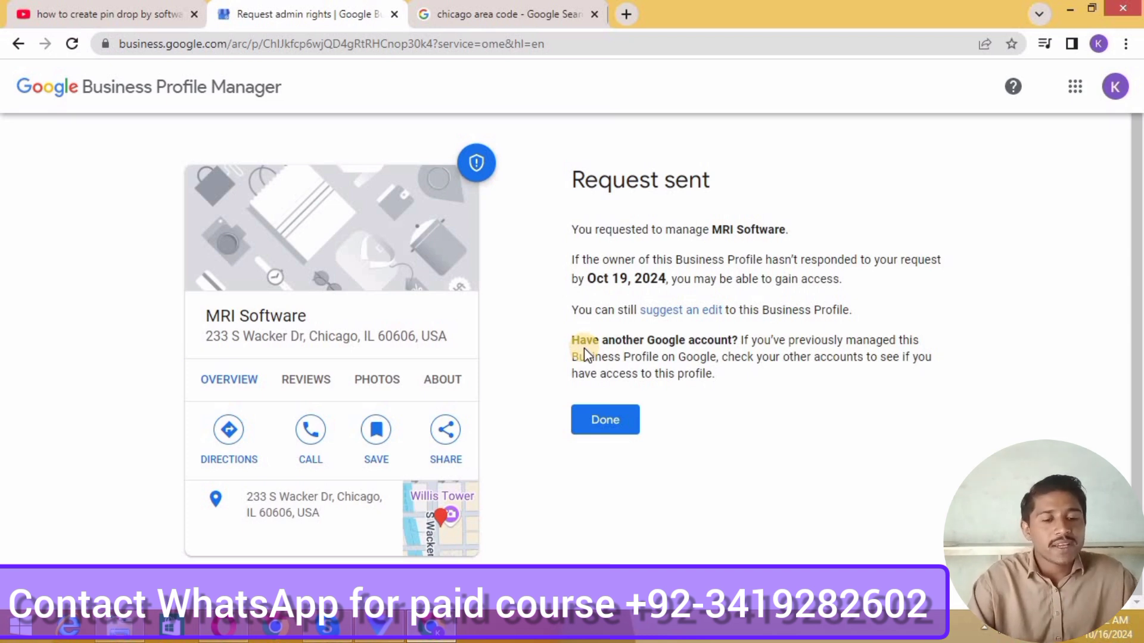
Close the Request sent page and switch to the 'chicago area code' results tab
{"action": "left_click", "coordinate": [593, 421]}
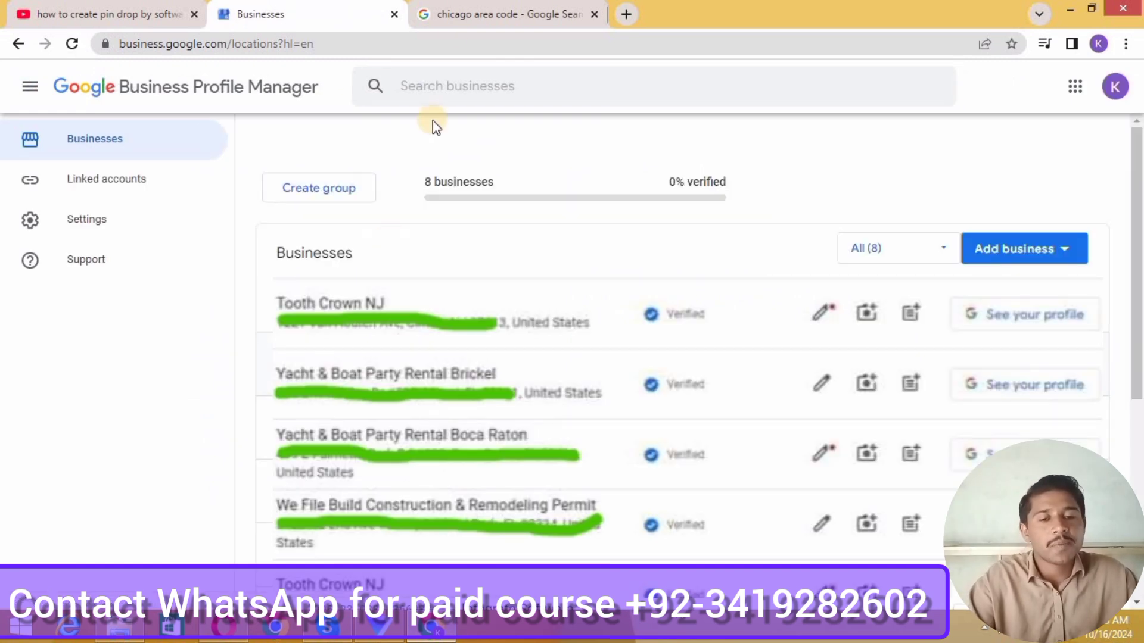
{"action": "left_click", "coordinate": [468, 9]}
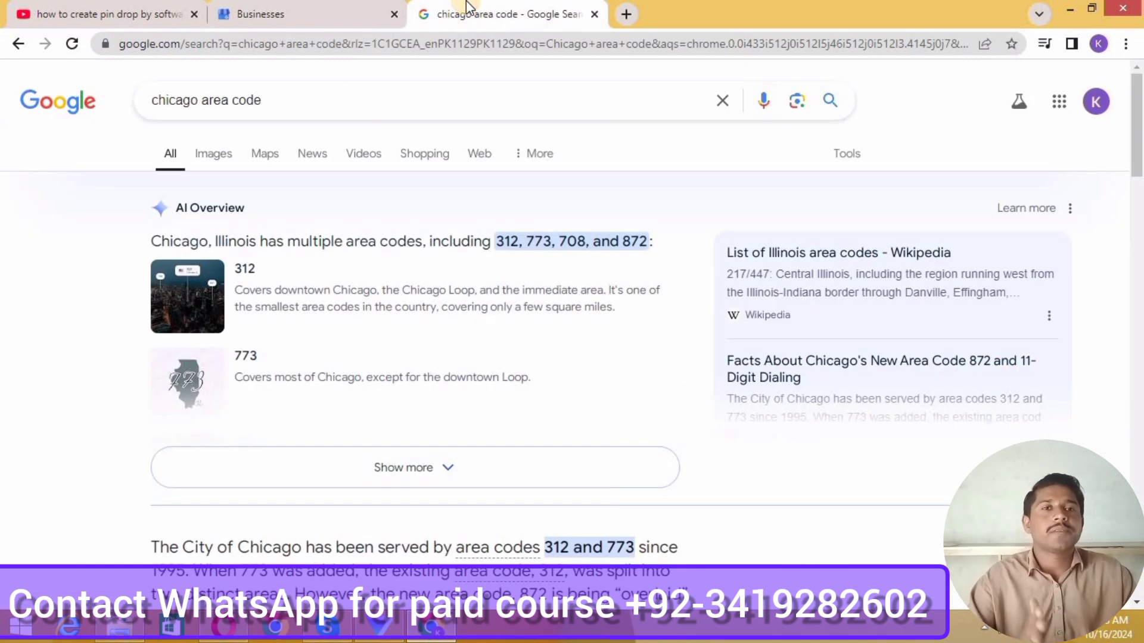